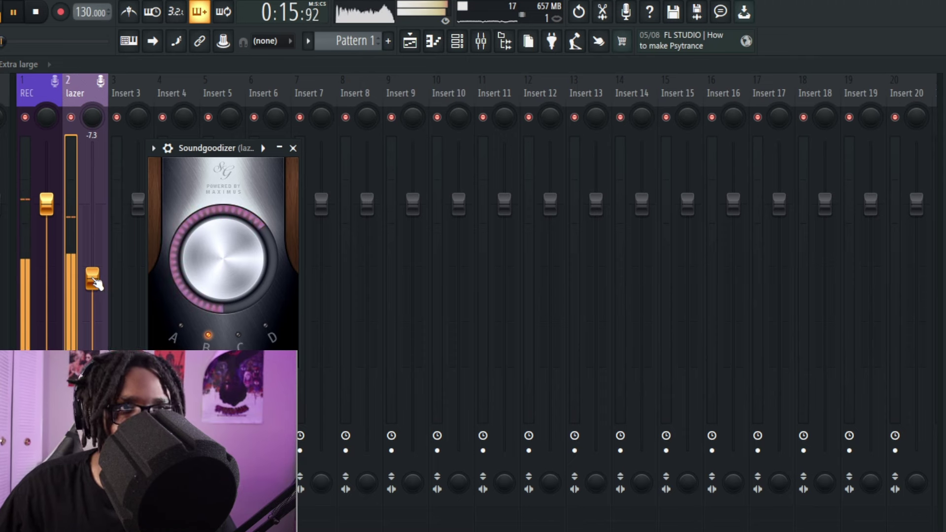
Adjust the lazer mixer track's volume by ear during playback, settling the fader at -2.8 dB.
drag(93, 283, 93, 241)
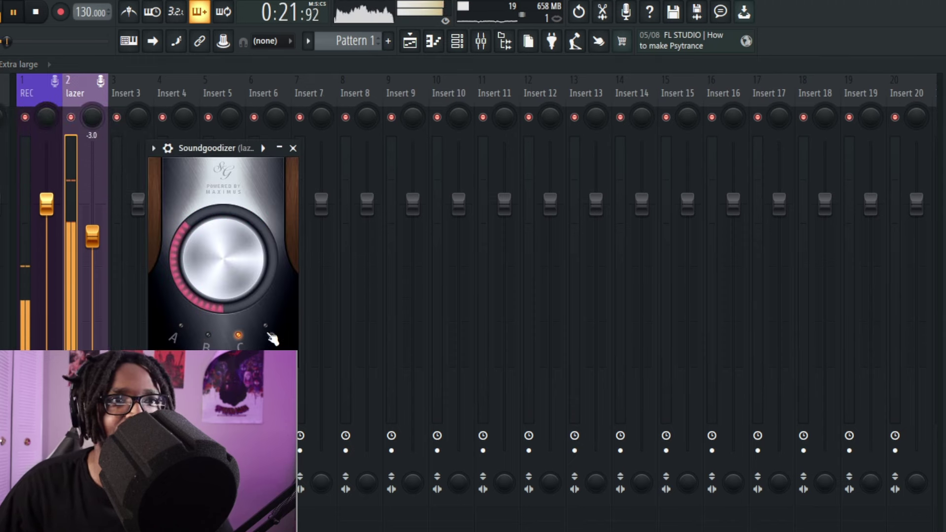
drag(92, 236, 92, 283)
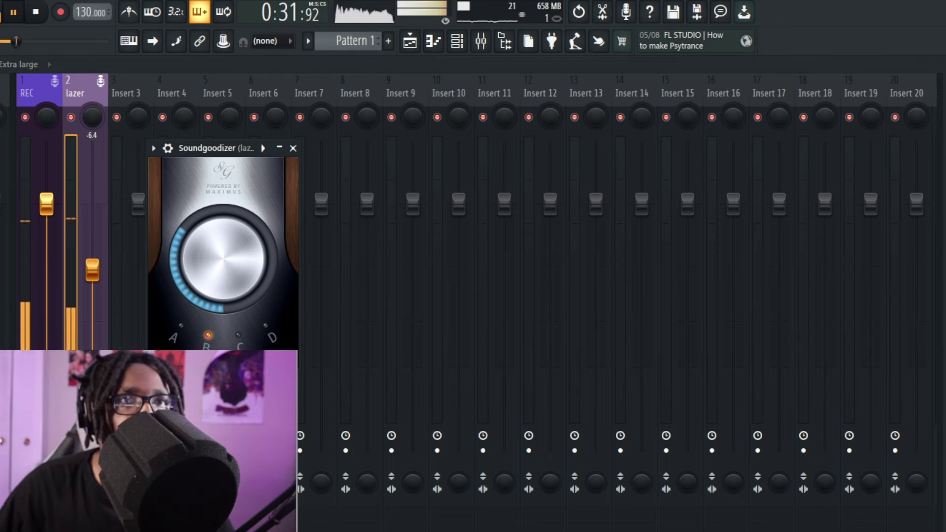
drag(90, 295, 91, 267)
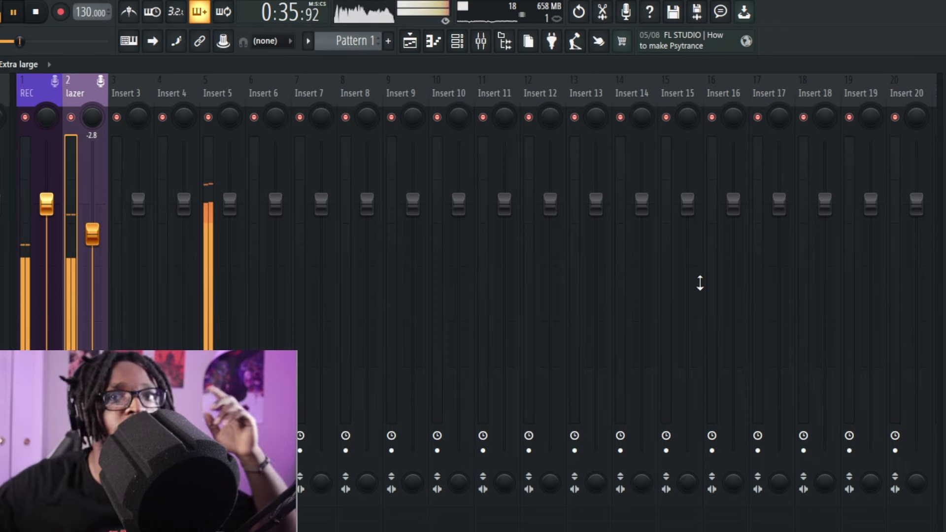
Record a vocal take from bar 1 and six overlapping punch-in takes from between bars 10 and 11, each on its own track.
key(space)
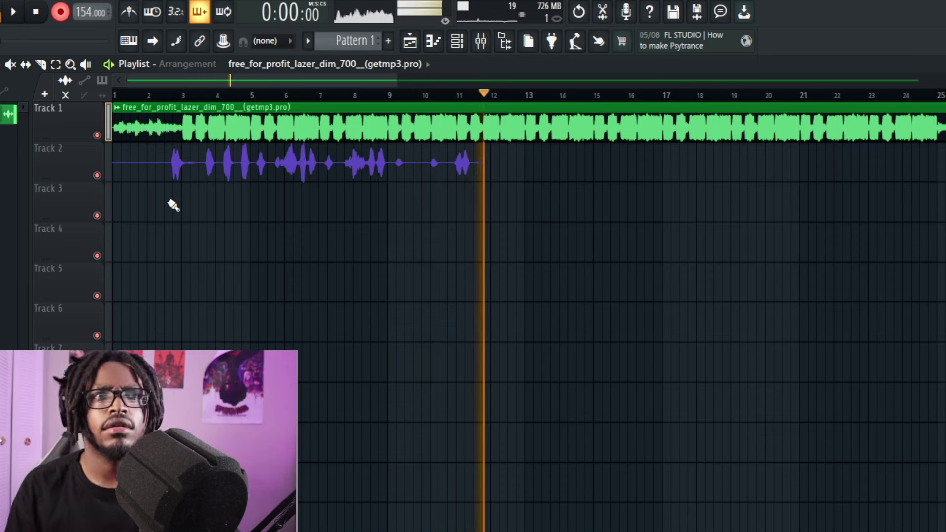
key(space)
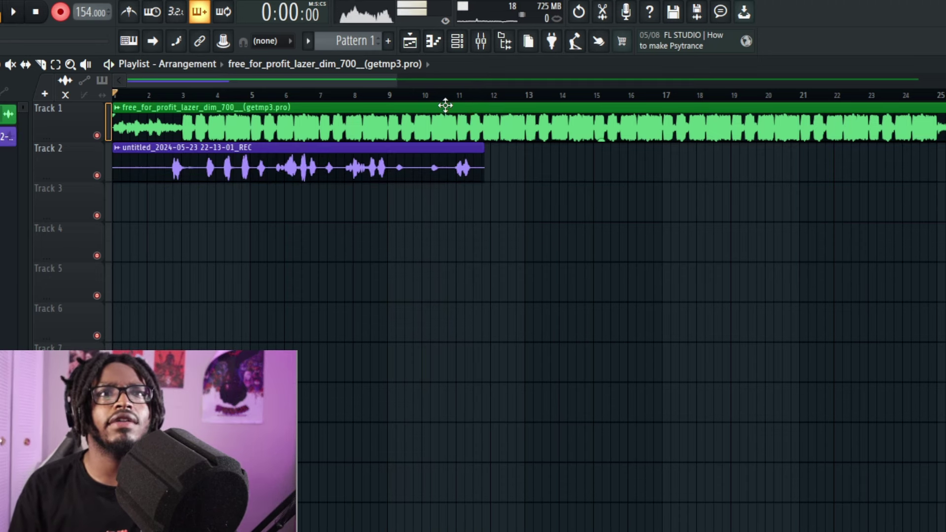
key(space)
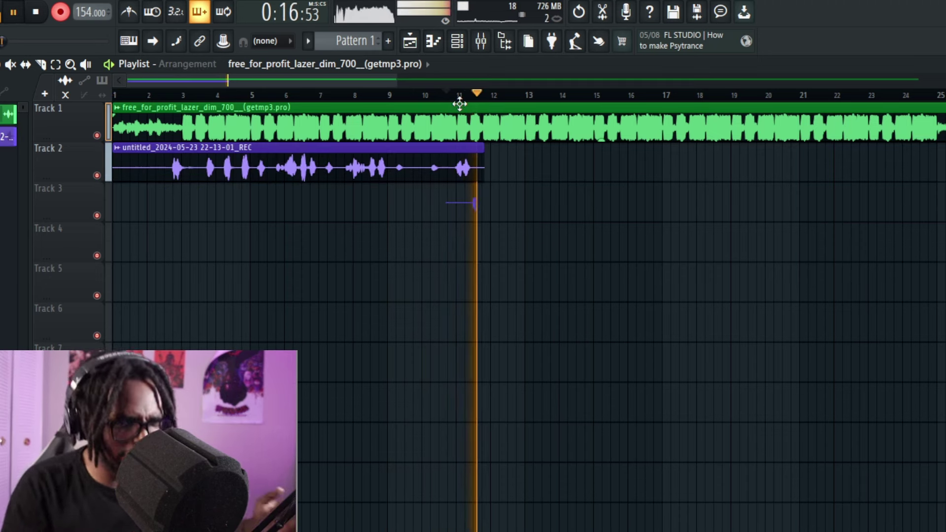
key(space)
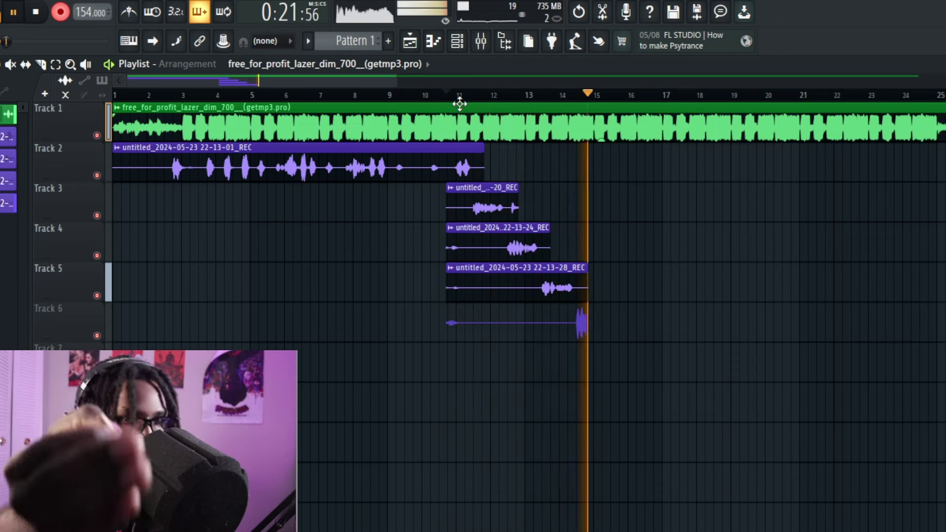
key(space)
key(space)
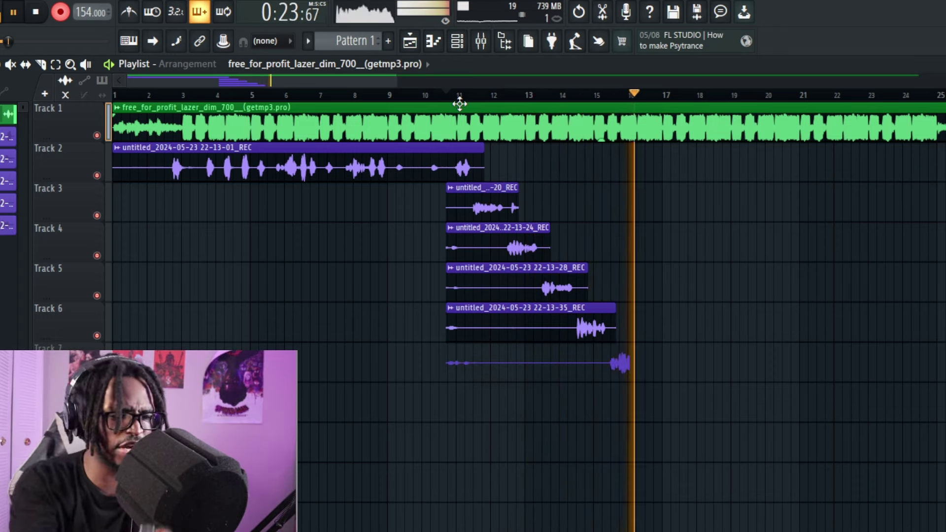
key(space)
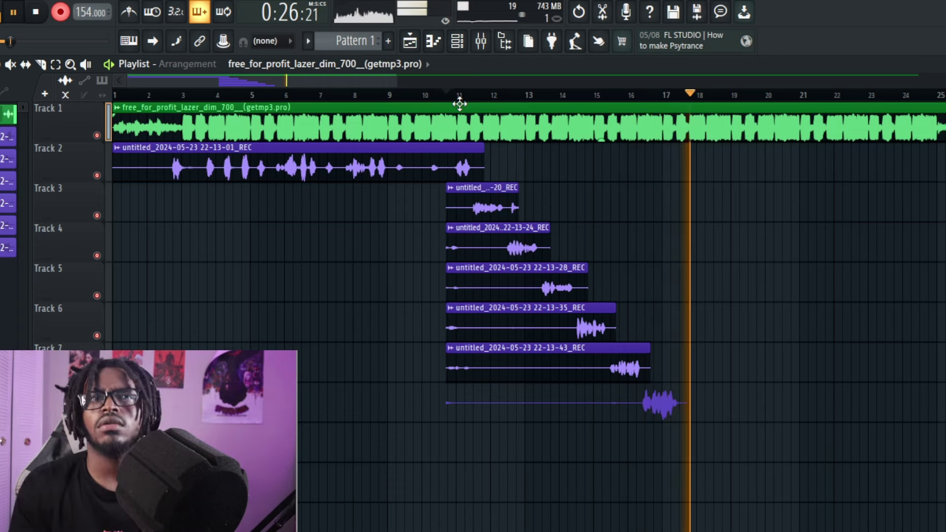
key(space)
Record a vocal take on Track 2 starting between bars 15 and 16.
click(619, 93)
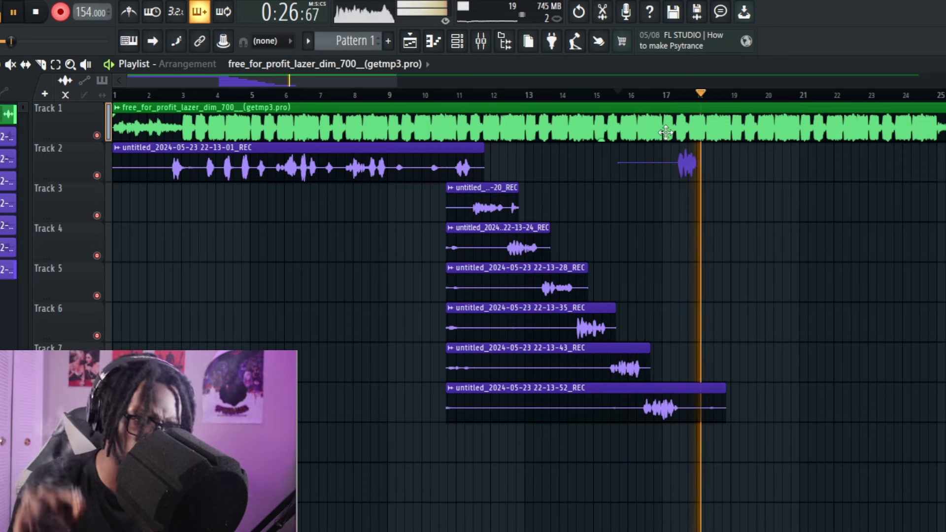
key(space)
key(space)
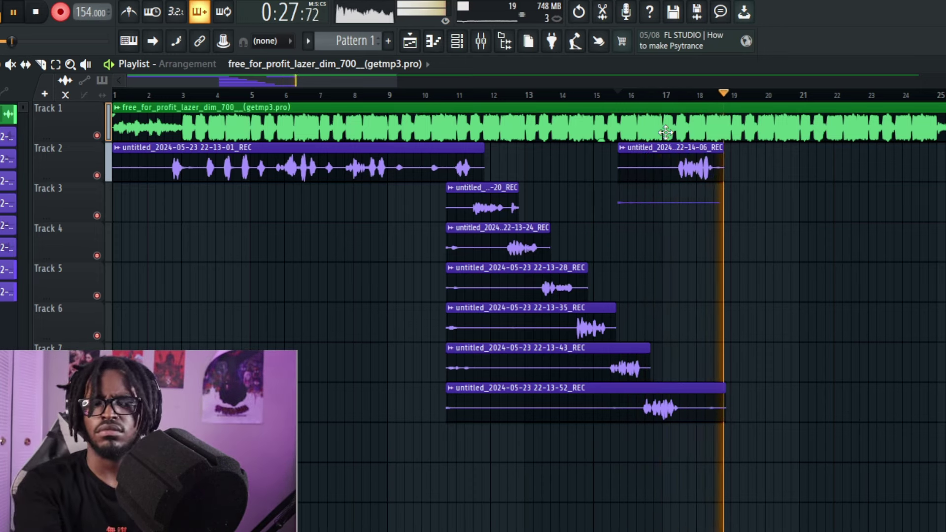
key(space)
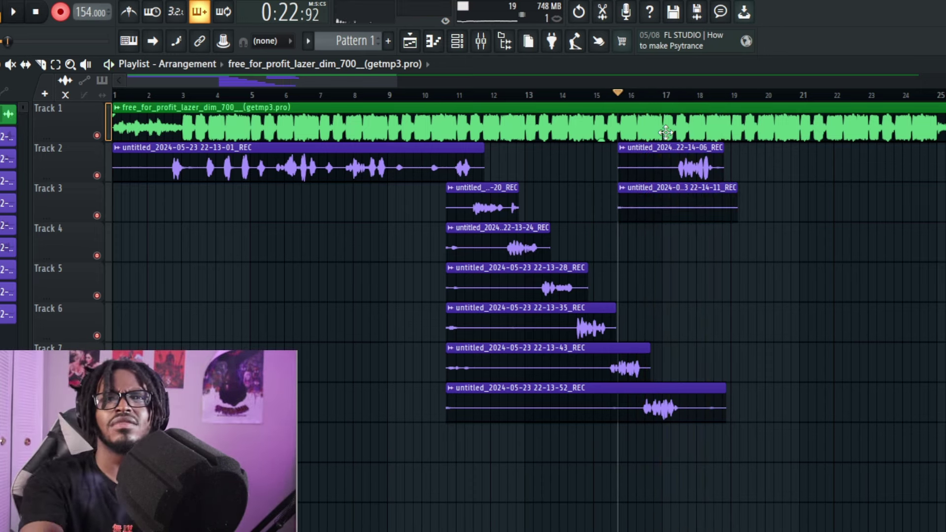
right_click(699, 204)
key(space)
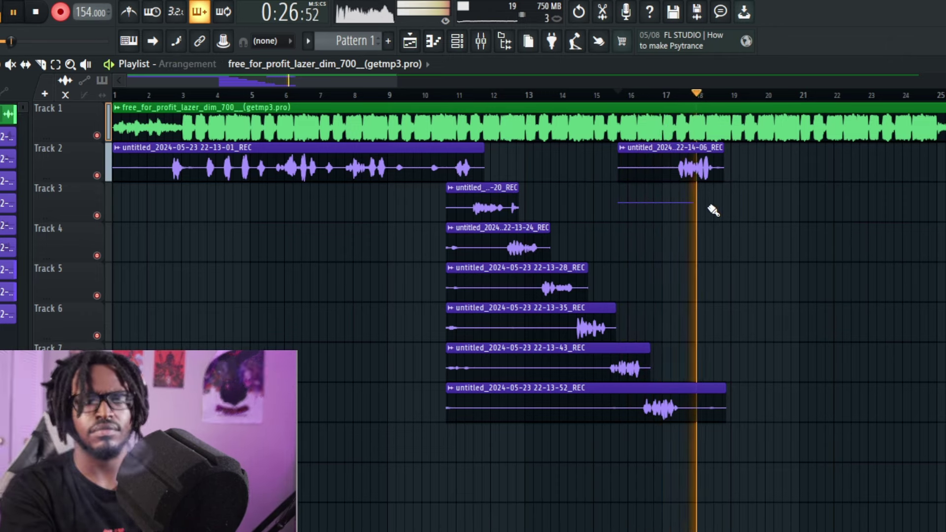
key(space)
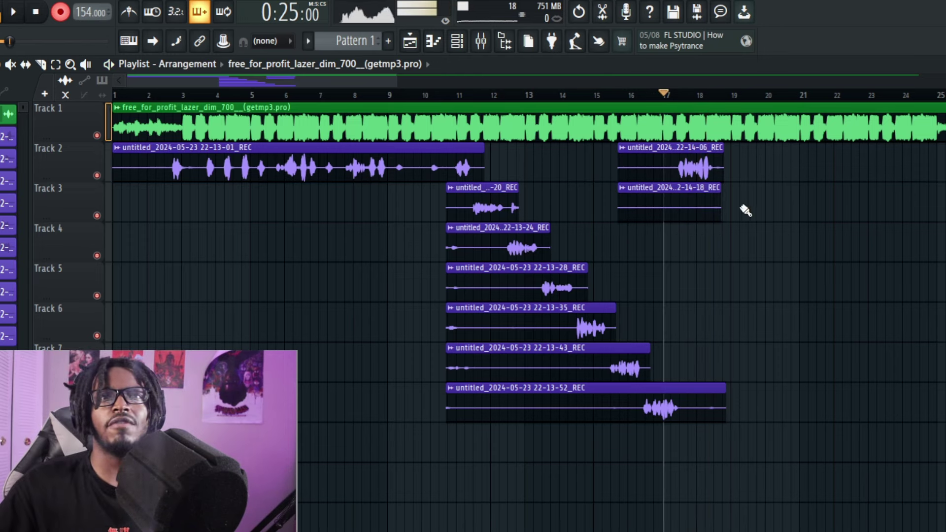
right_click(711, 216)
Record vocal takes from bar 17, deleting the rejected ones and keeping one each on Tracks 3 and 4.
key(space)
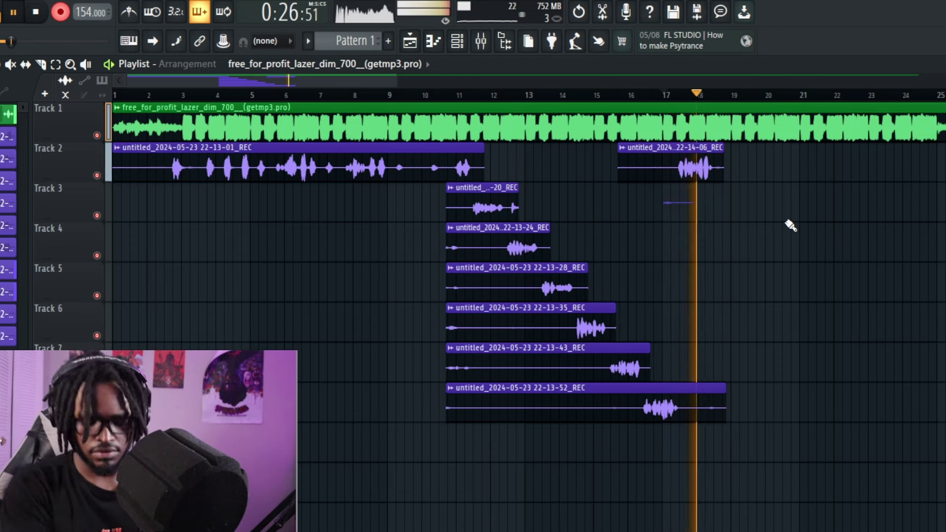
right_click(721, 214)
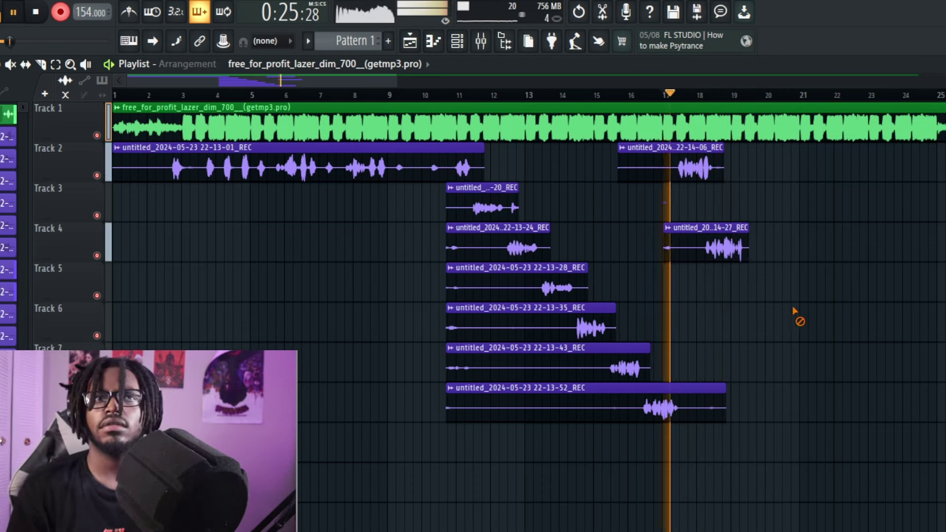
right_click(732, 259)
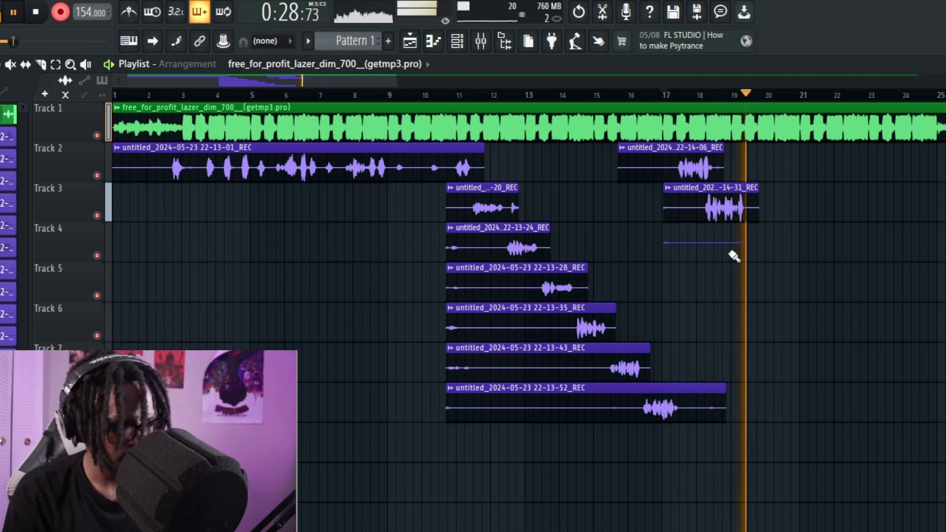
key(space)
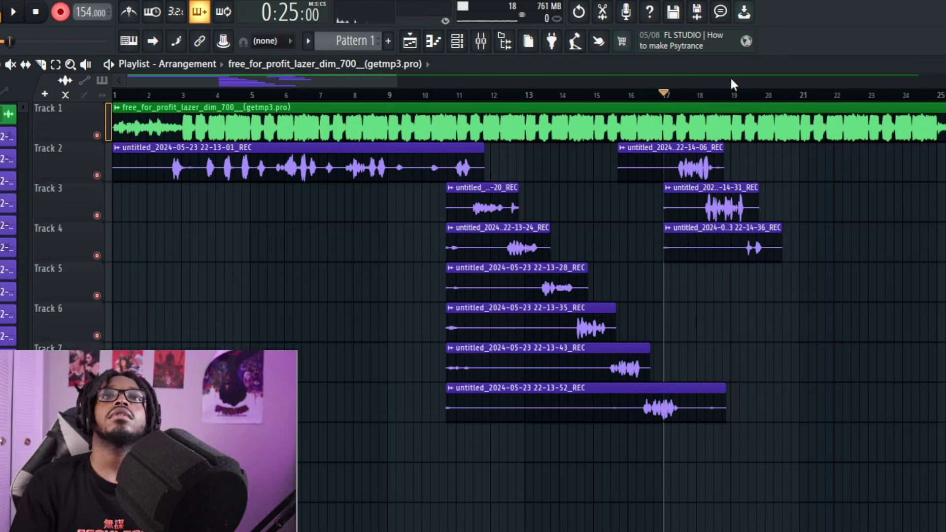
Record two vocal takes starting just before bar 19, one on Track 2 and one on Track 5.
click(729, 97)
key(space)
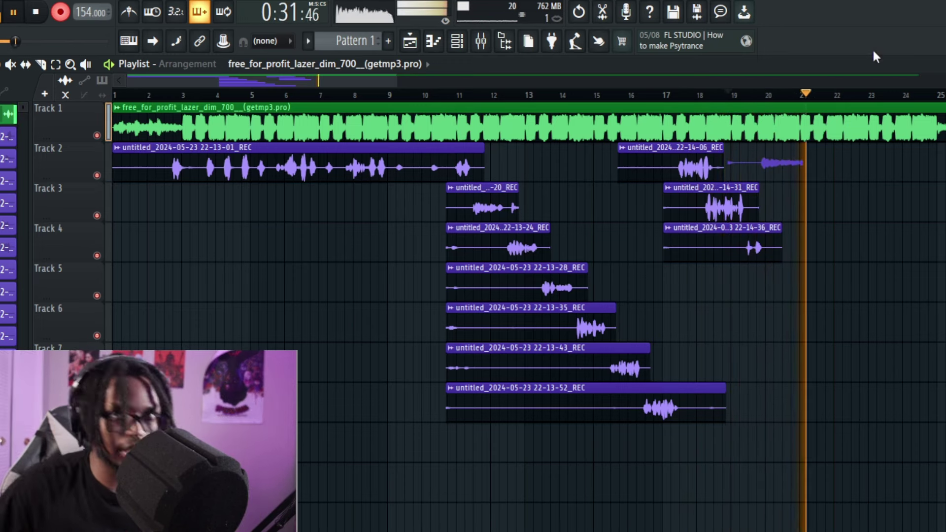
key(space)
key(space)
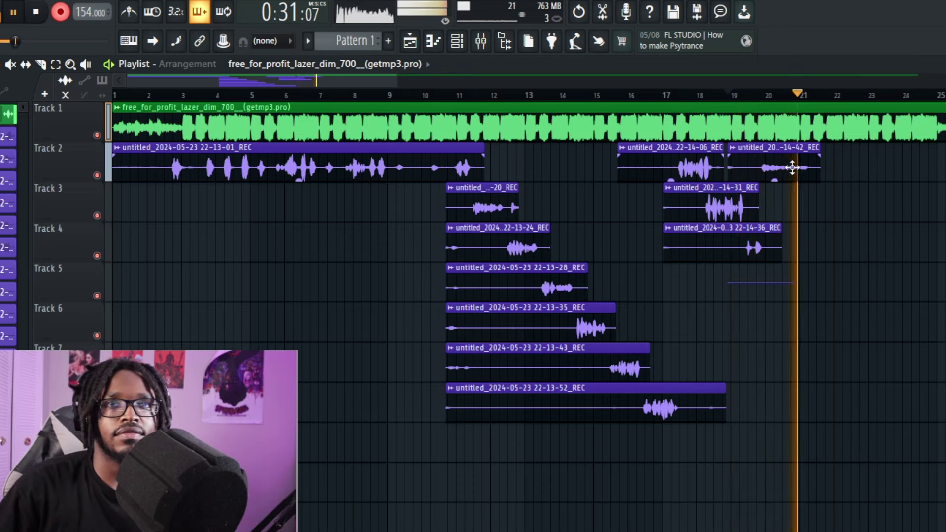
key(space)
Record the next vocal line from around bar 21, replacing the rejected Track 3 take with one on Track 4.
click(802, 95)
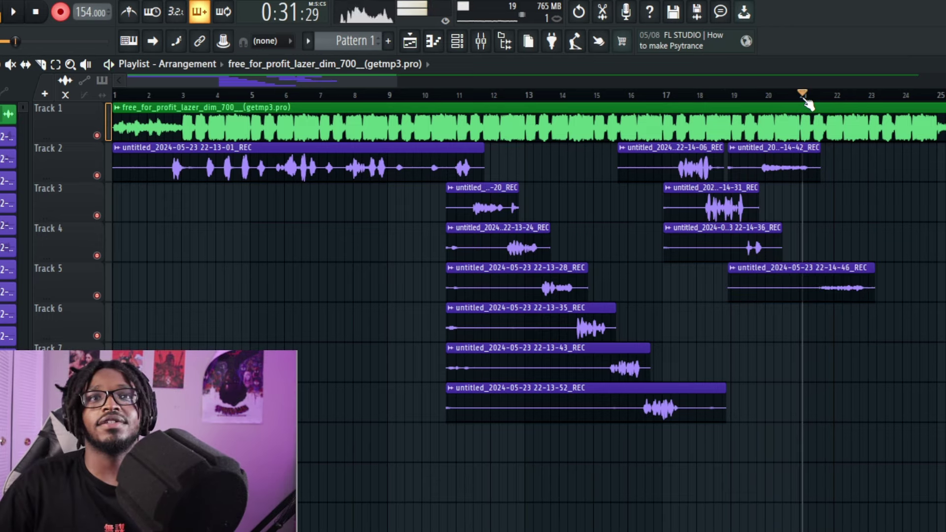
key(space)
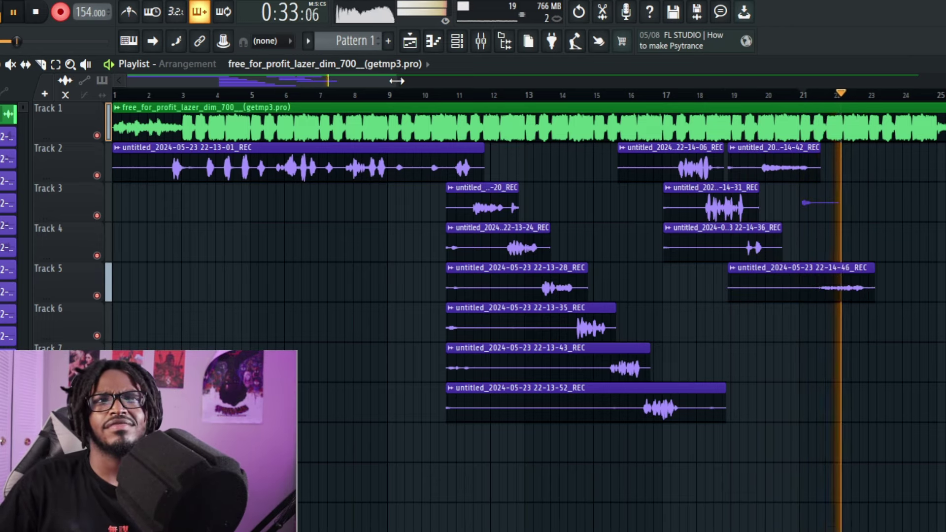
drag(396, 81, 901, 141)
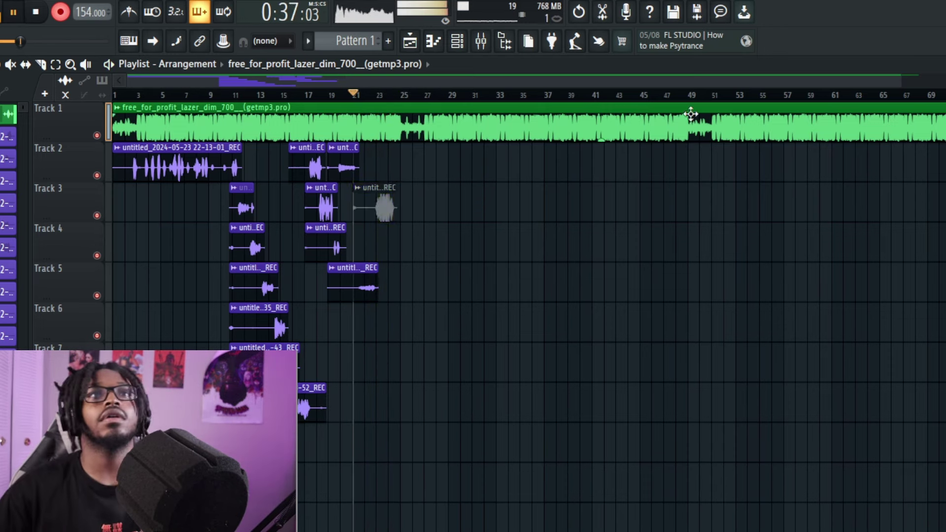
key(space)
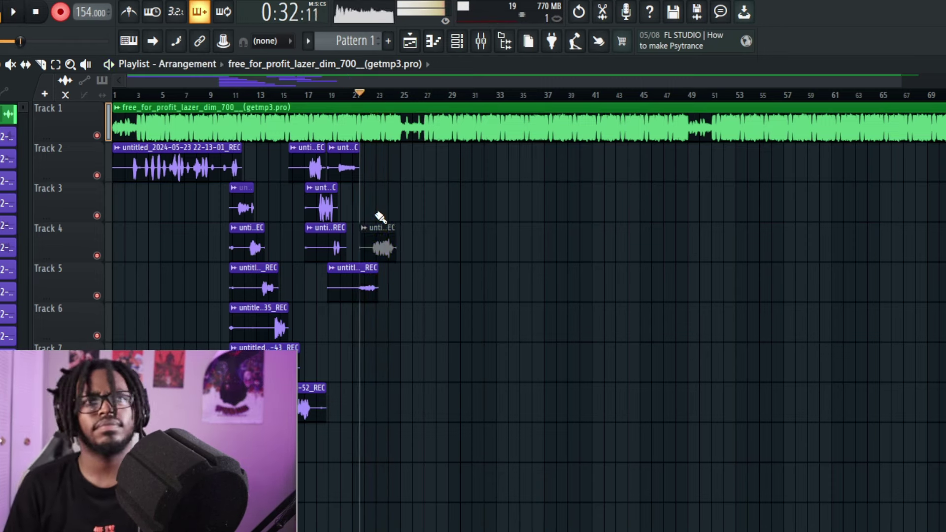
Record the following vocal line from just after bar 21, deleting the rejected takes and keeping a longer one on Track 3.
key(space)
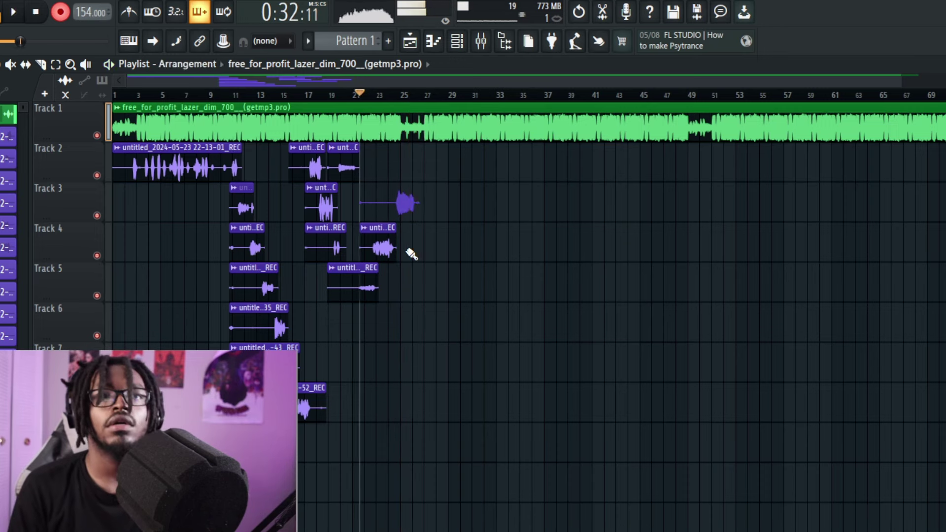
key(space)
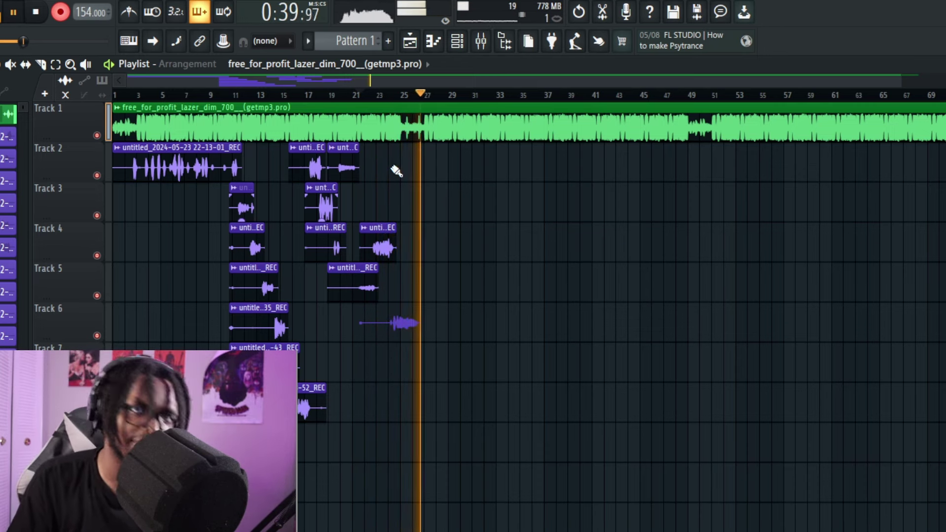
key(space)
key(space)
right_click(399, 315)
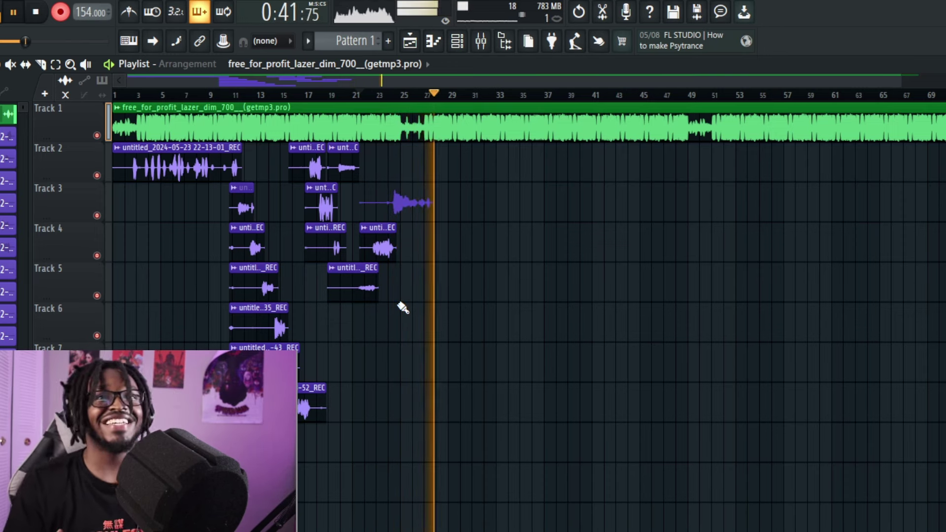
key(space)
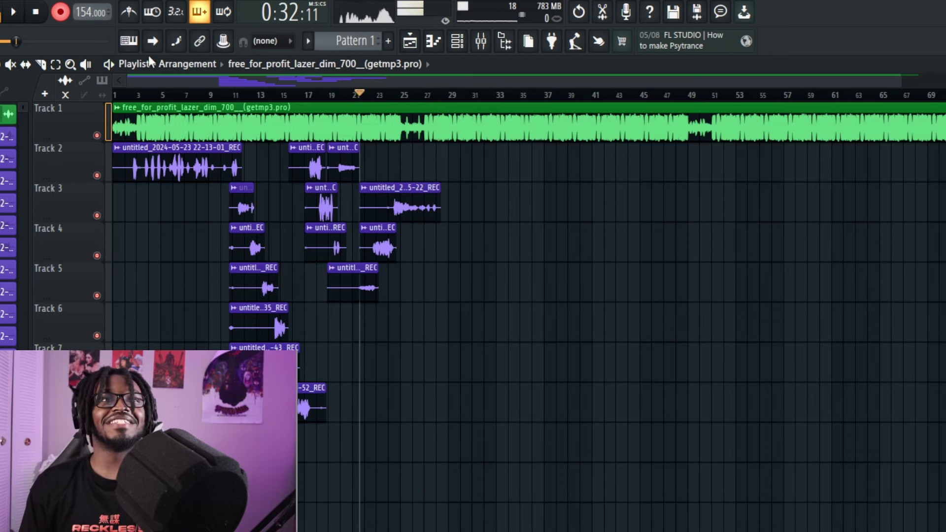
Play back the arranged vocal takes over the beat and check the Master, REC and lazer levels in the mixer.
click(216, 96)
key(space)
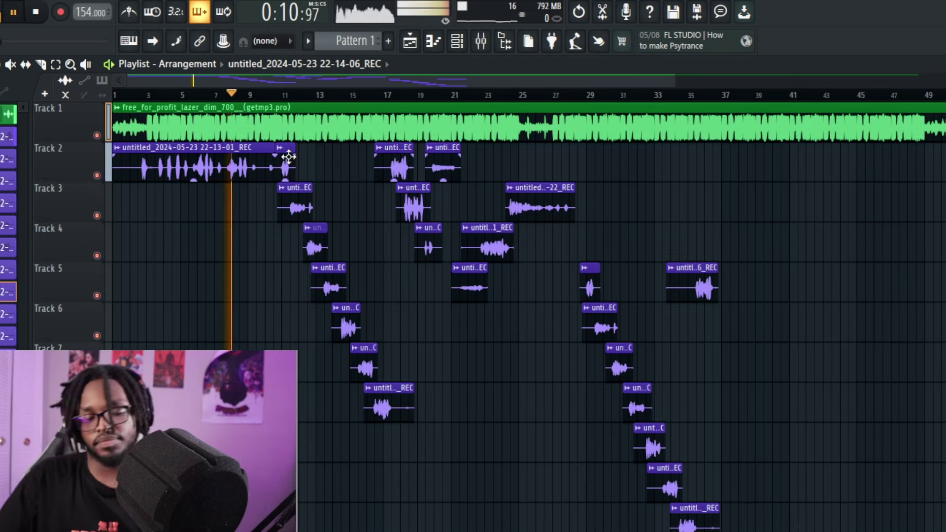
key(space)
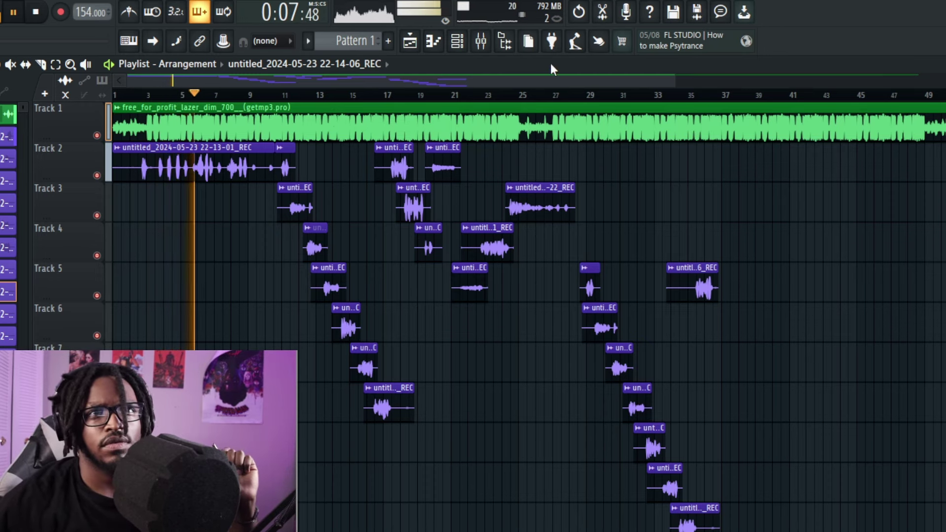
click(481, 40)
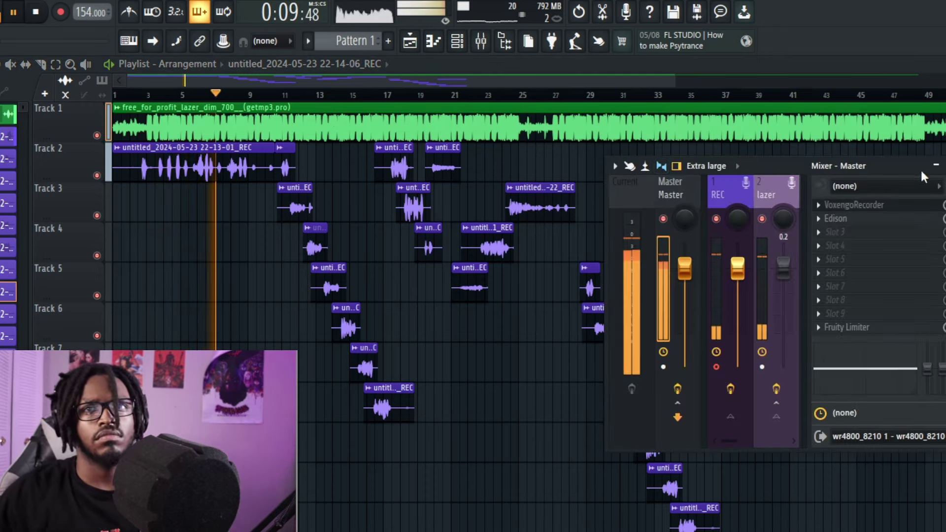
click(938, 166)
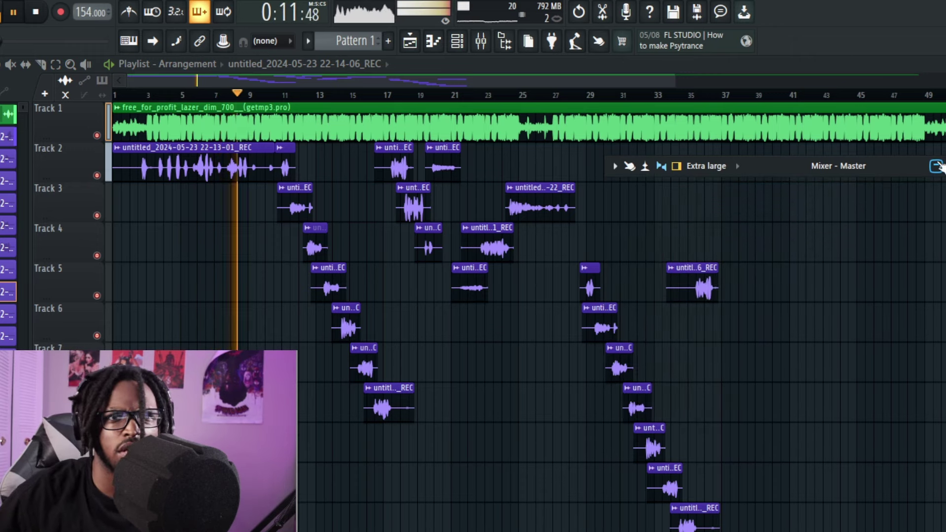